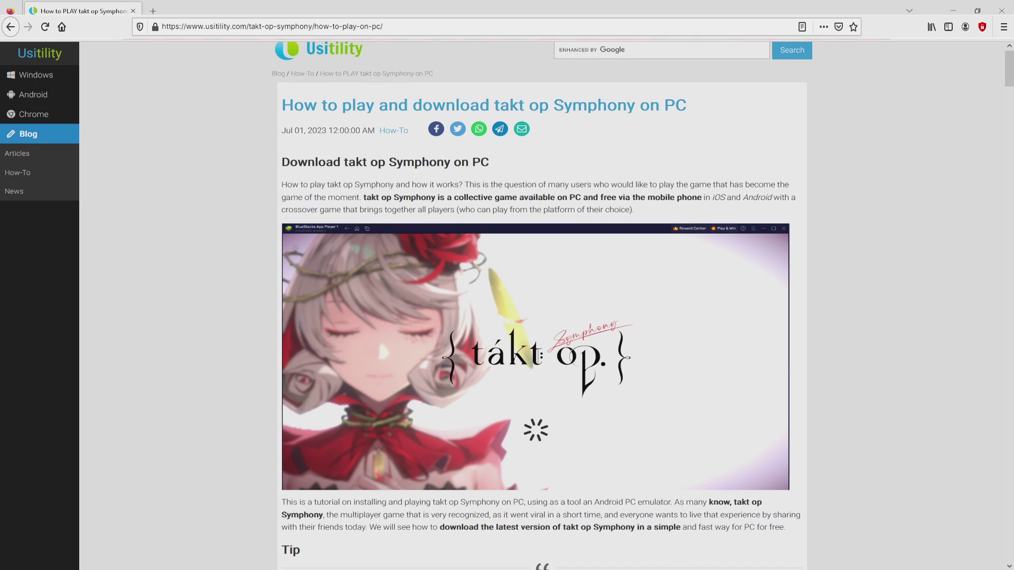
Step: Scroll the Usitility article and follow its Download on PC link to the BlueStacks takt op. Symphony page
scroll(536, 304, down, 4)
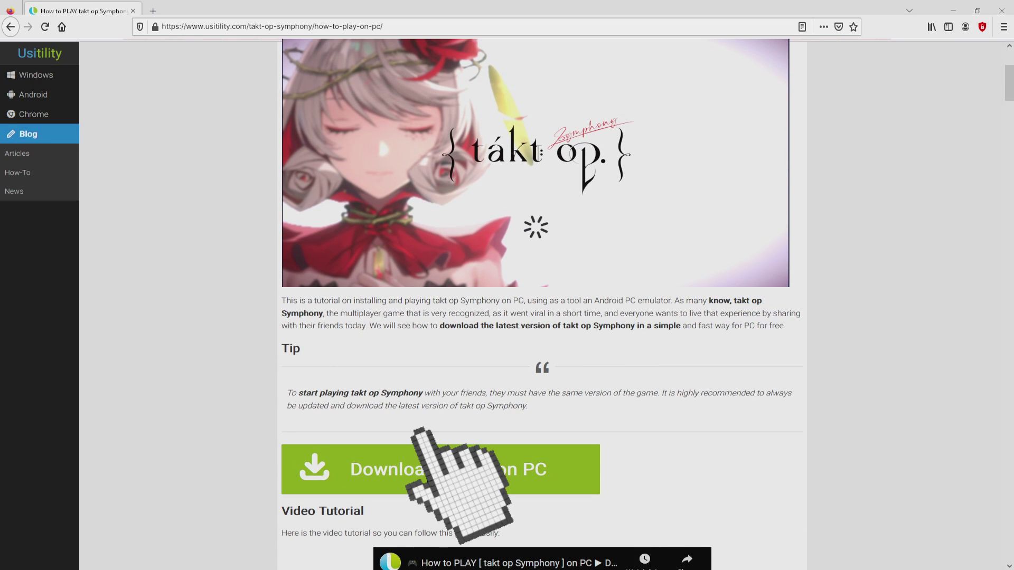
click(422, 469)
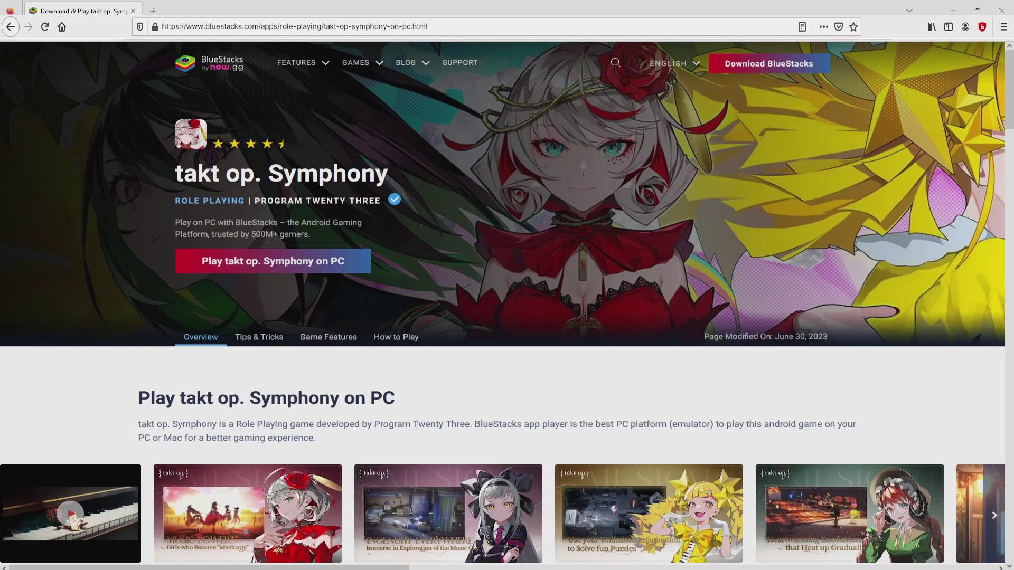
scroll(507, 306, down, 20)
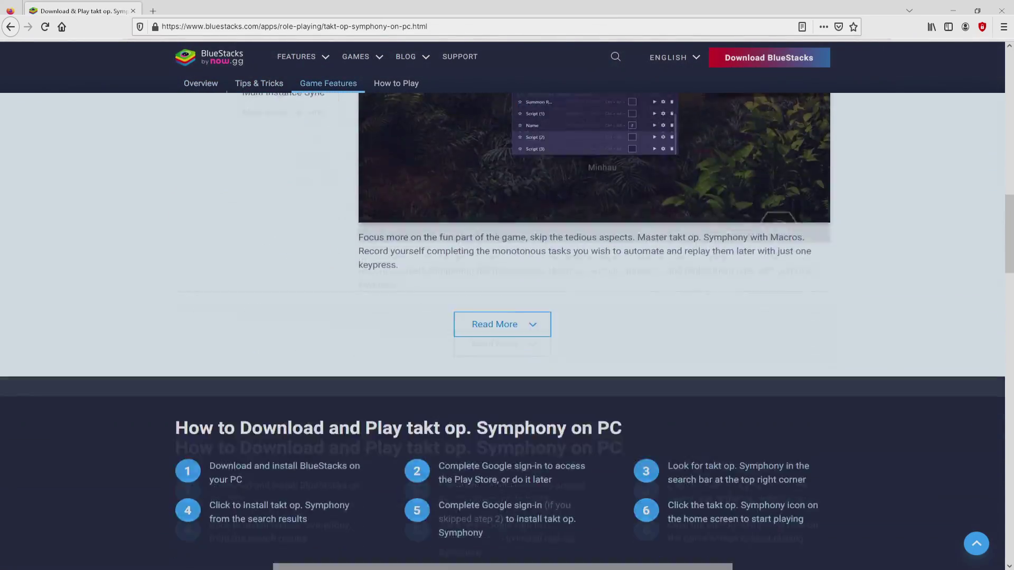
scroll(507, 327, up, 4)
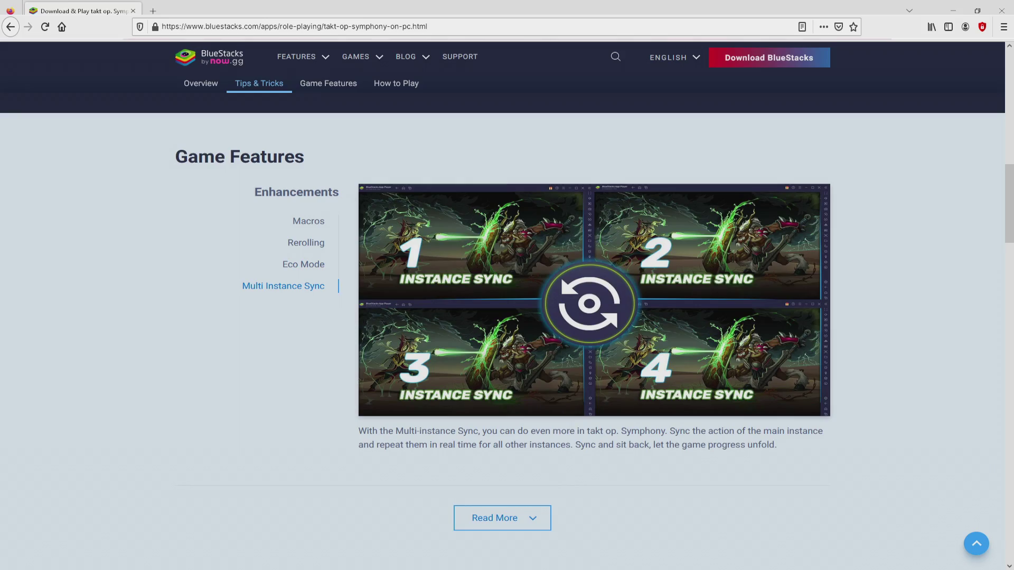
key(Home)
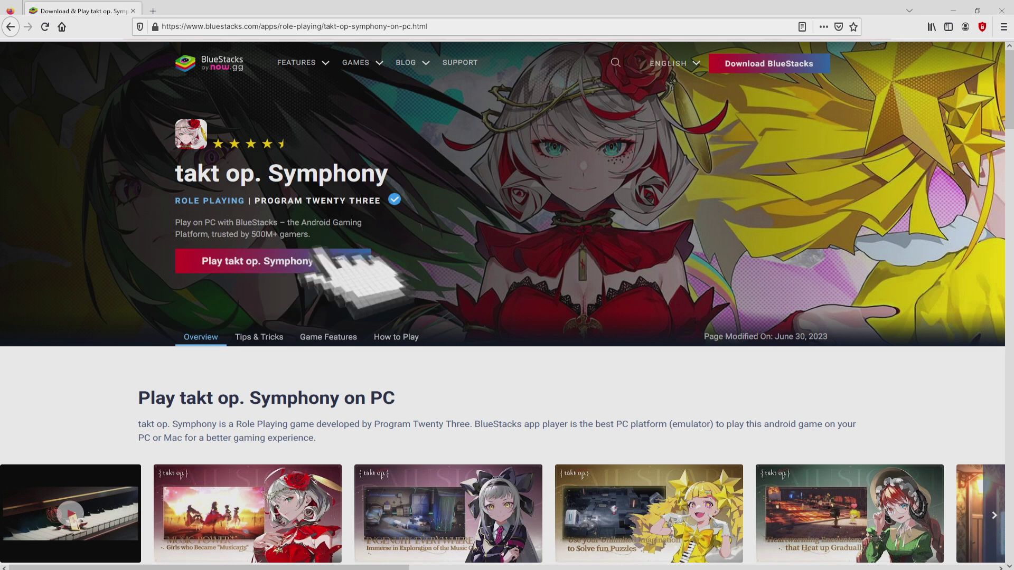
Step: Download and run the BlueStacks installer, showing install options: C:\ProgramData\BlueStacks_nxt, 6120 MB required
click(273, 261)
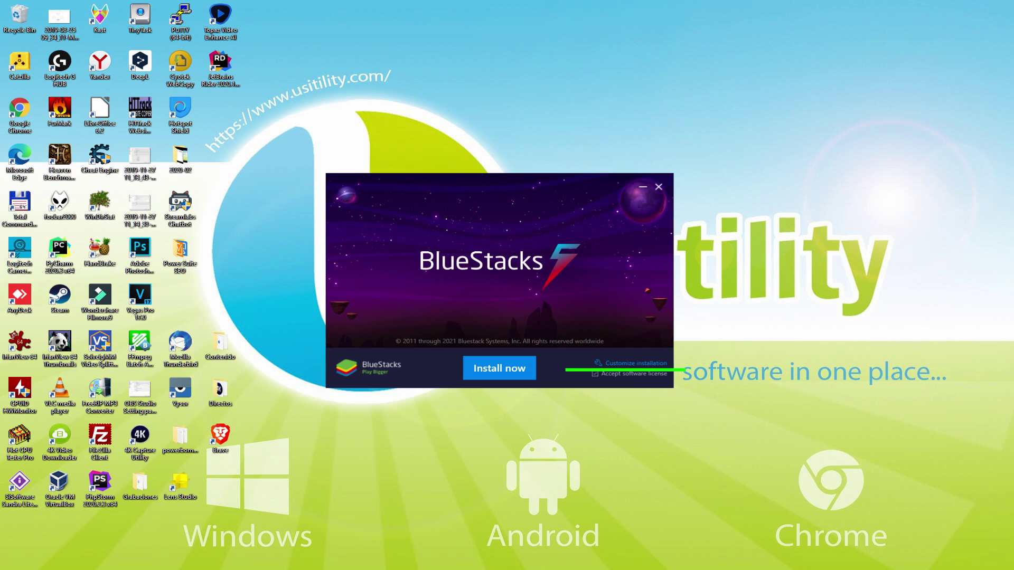
click(624, 363)
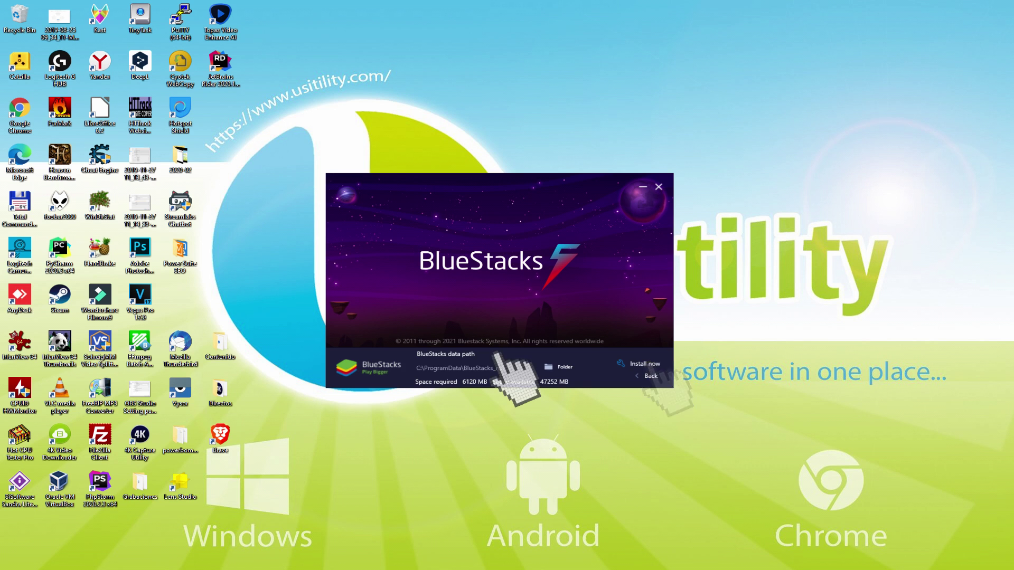
Step: Start the BlueStacks installation and let it run through to post-installation steps
click(487, 365)
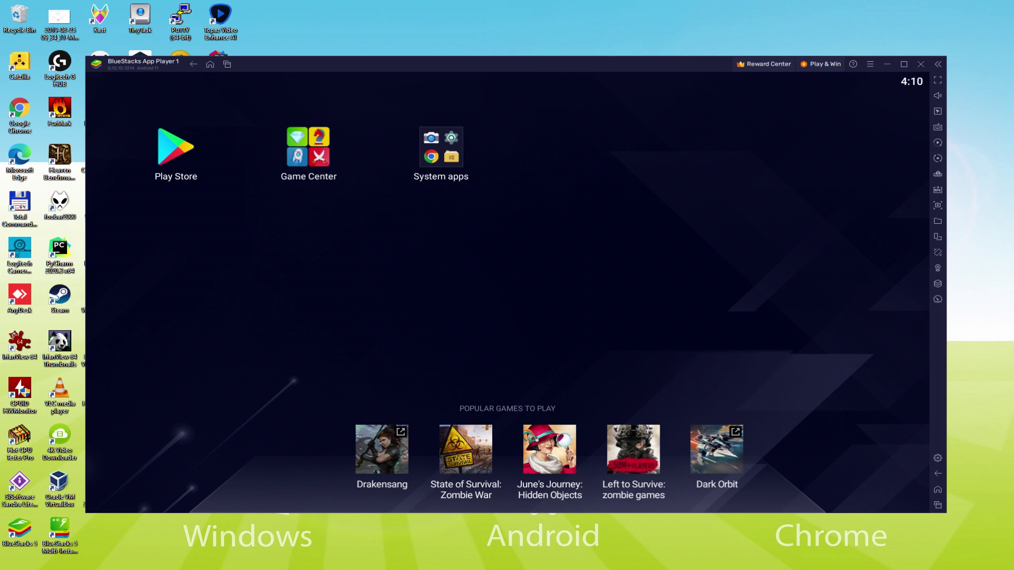
Step: Sign into Google Play from the Play Store, accepting terms with Google Drive backup turned off
click(176, 150)
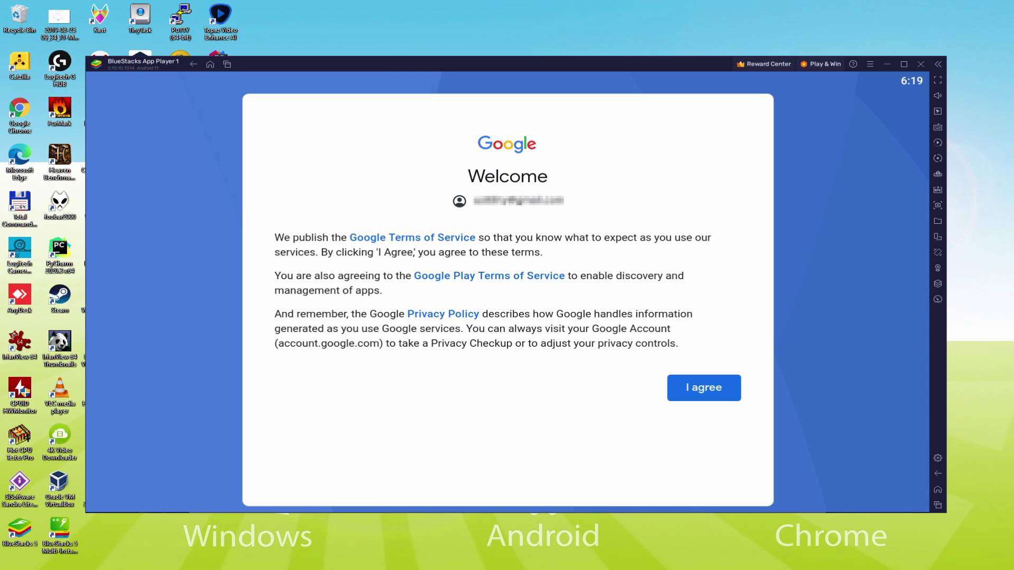
click(701, 390)
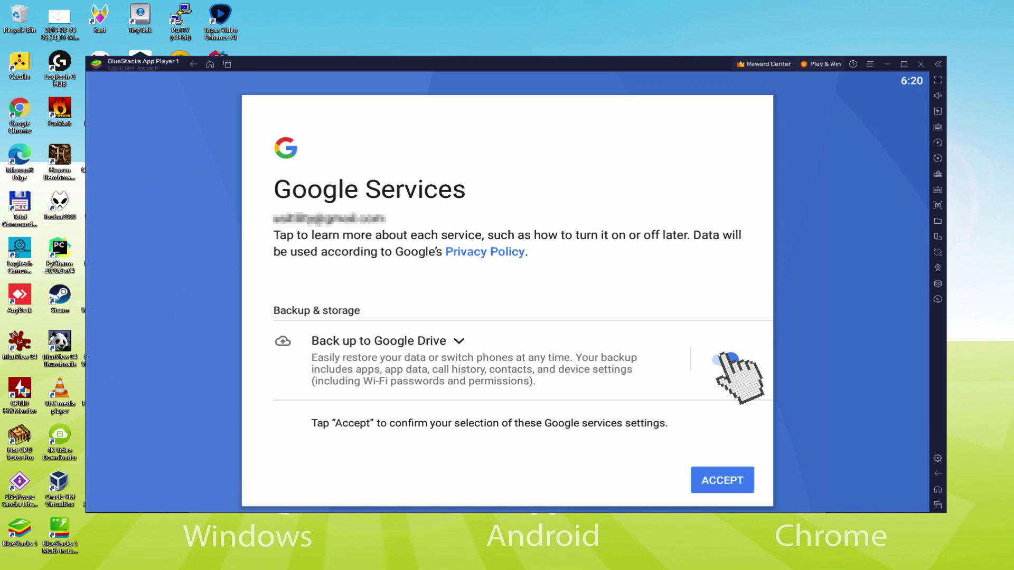
click(723, 359)
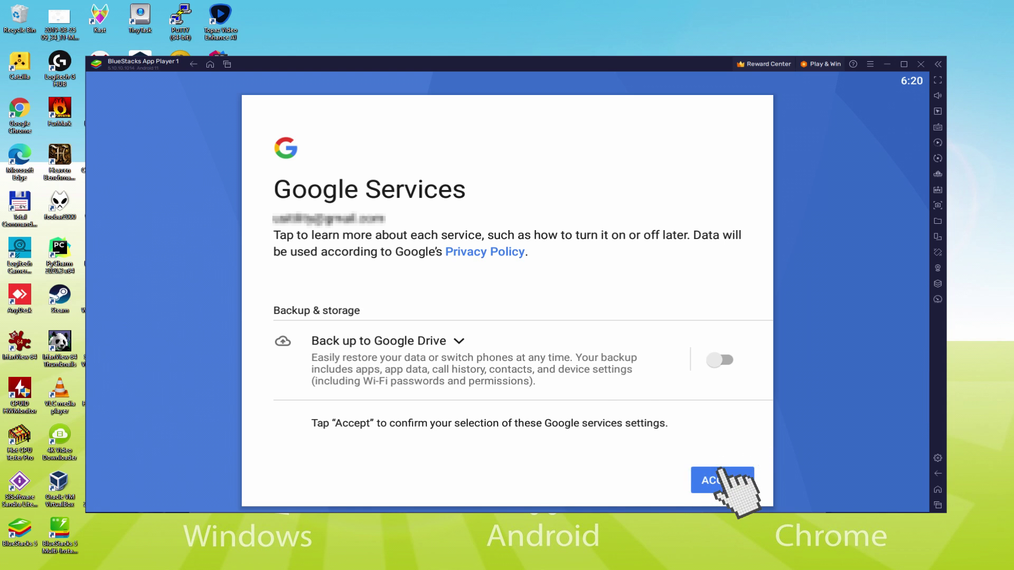
click(722, 480)
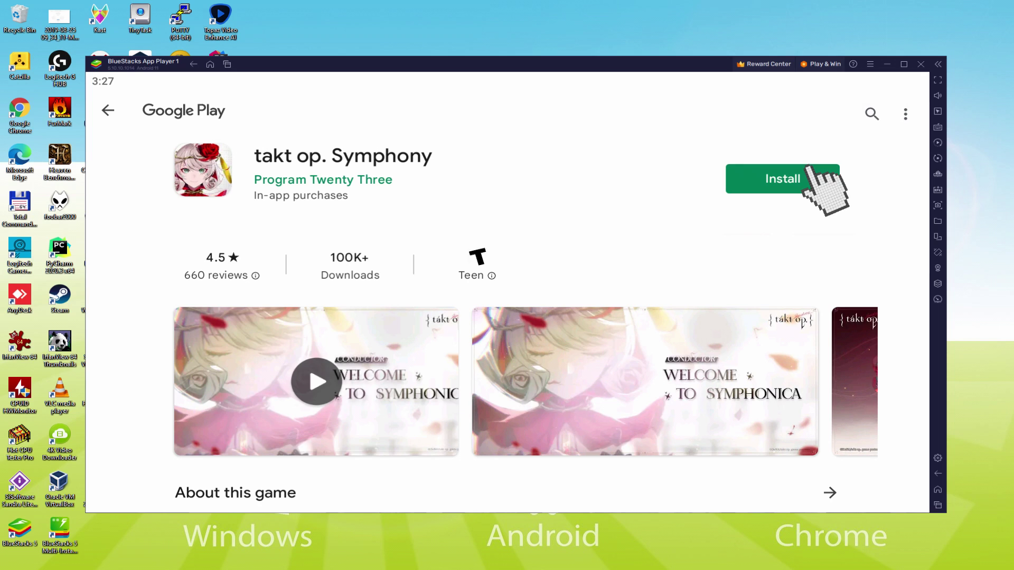
Step: Install takt op. Symphony from its Google Play listing until Uninstall and Open appear
click(766, 177)
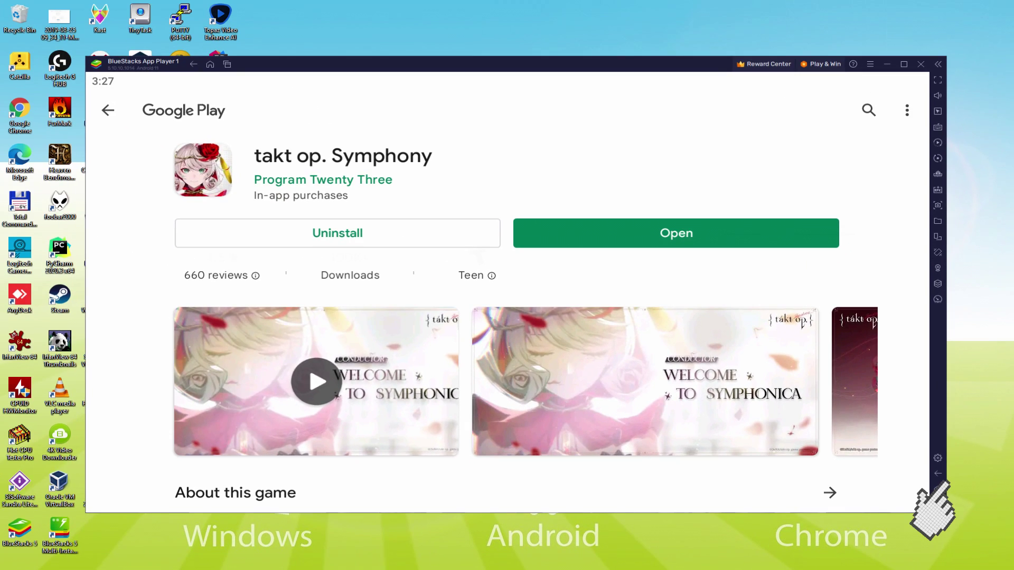
Step: Return to the BlueStacks home screen and launch takt op. Symphony from its icon
click(938, 474)
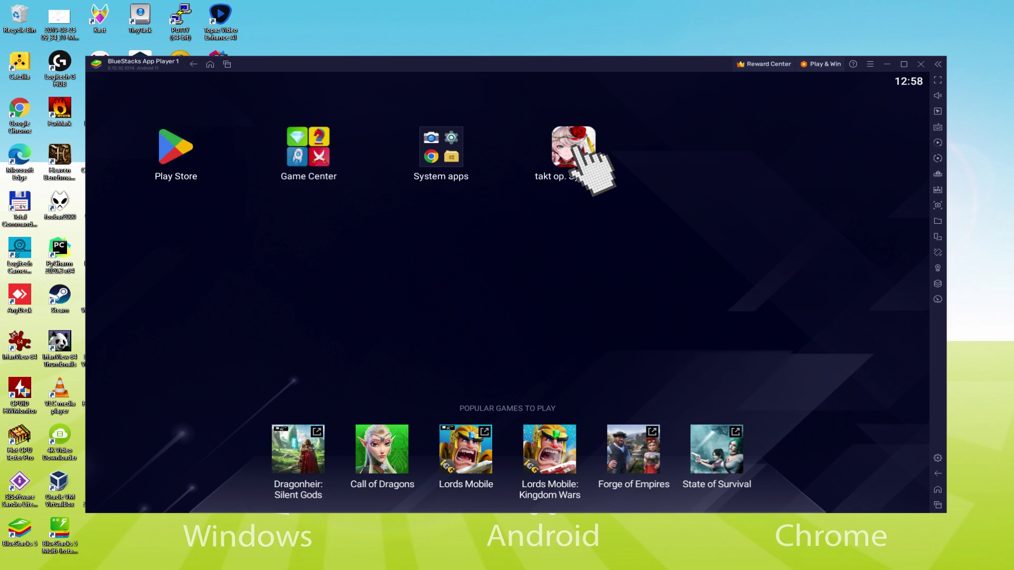
click(573, 149)
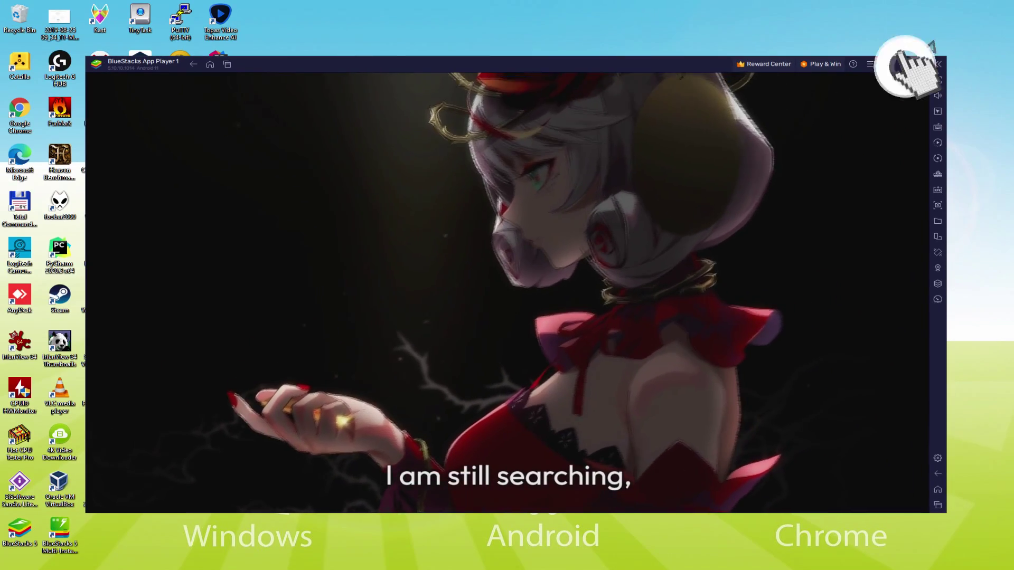
Step: Maximize the BlueStacks window to full screen during the opening cinematic
click(905, 64)
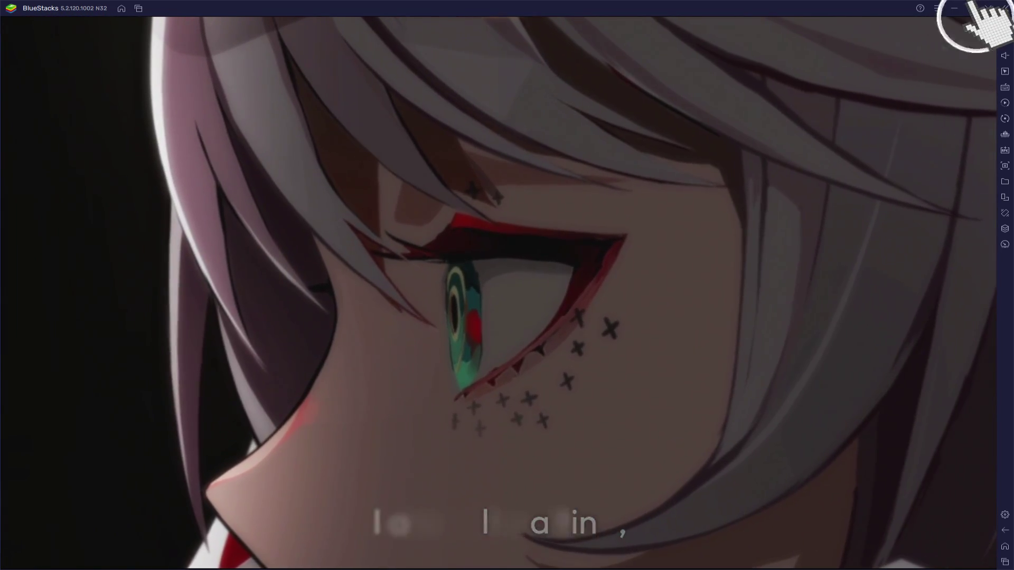
Step: Restore the BlueStacks window to its smaller size and advance past the 'What is this place...' line
click(971, 8)
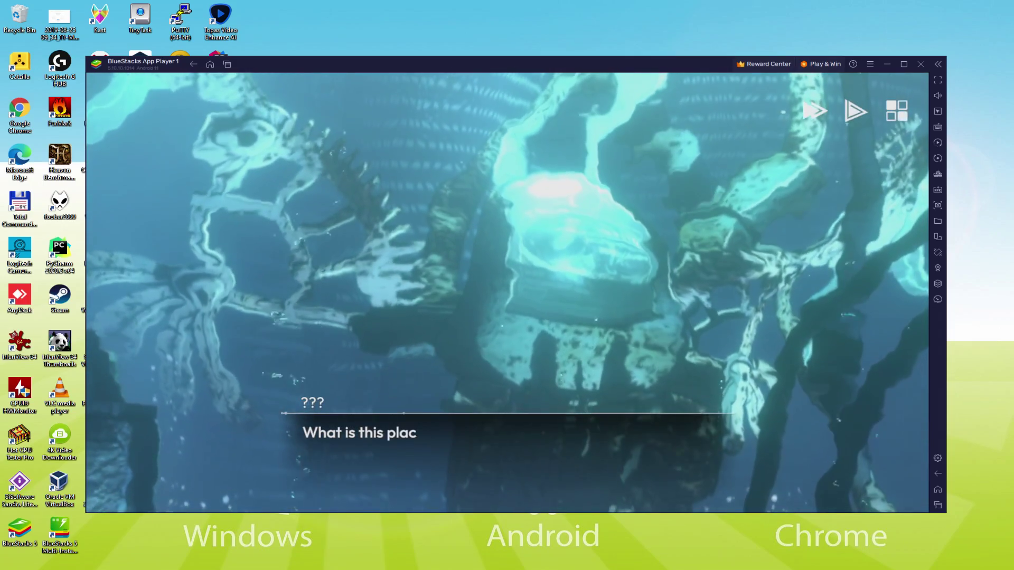
click(453, 429)
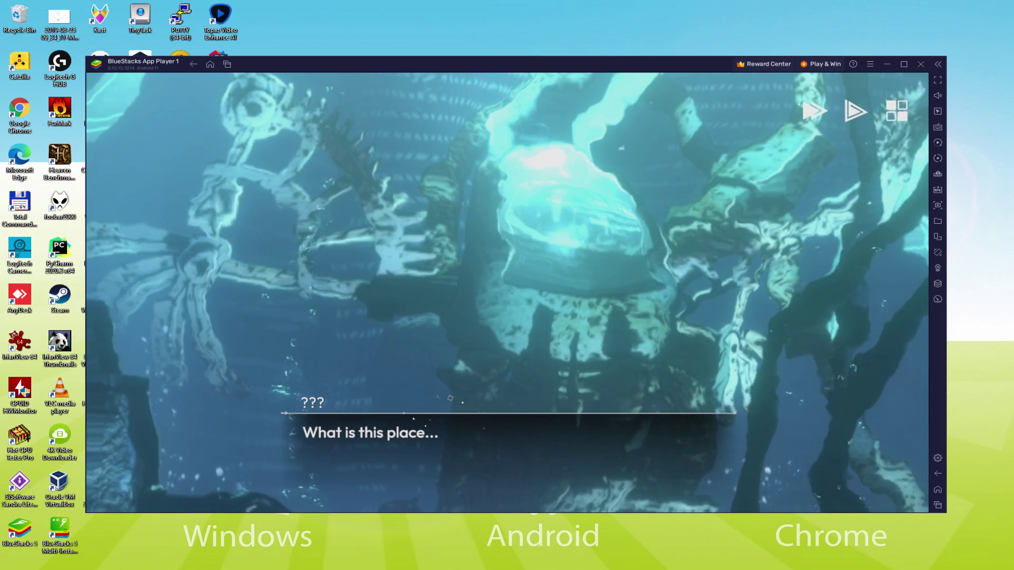
click(412, 446)
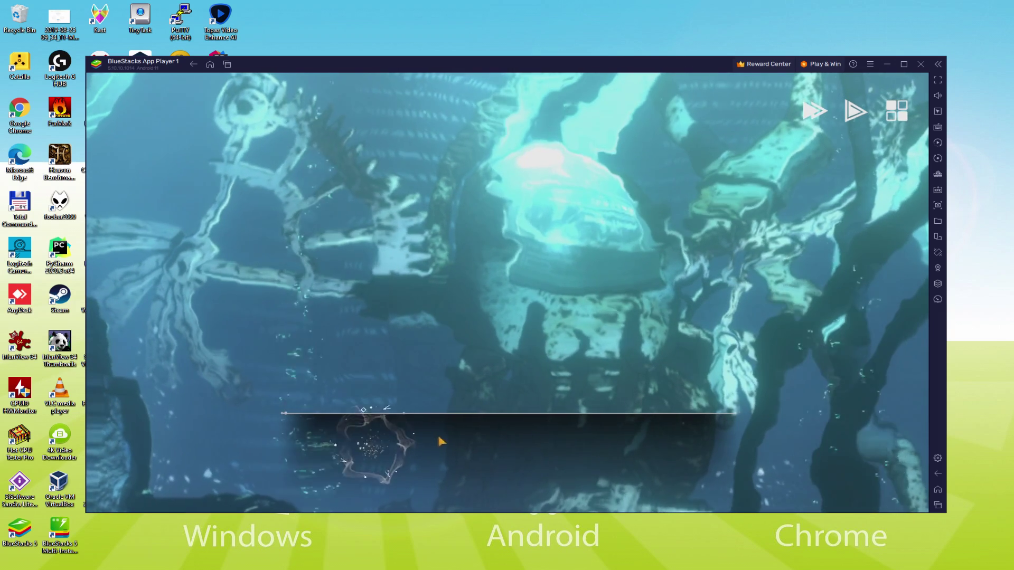
click(493, 448)
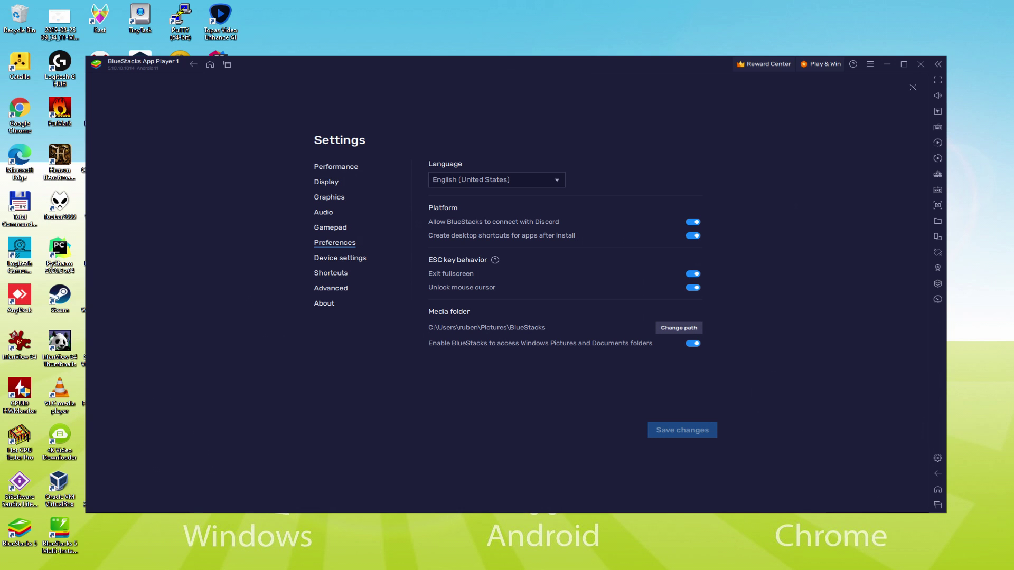
Step: Close Settings with Esc and advance the dialogue to pick the 'Takt Asahina...' choice
key(Escape)
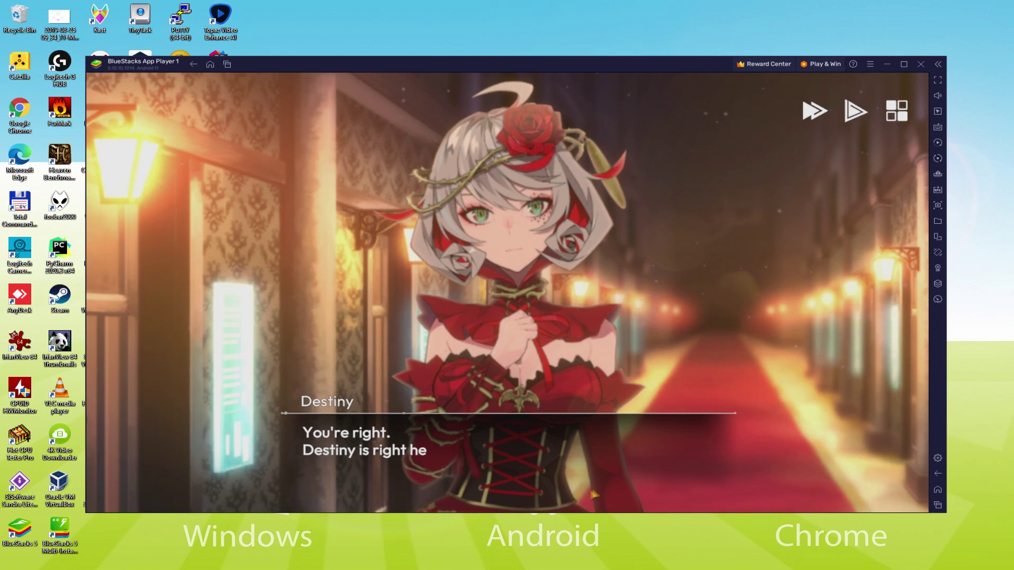
click(711, 465)
click(713, 471)
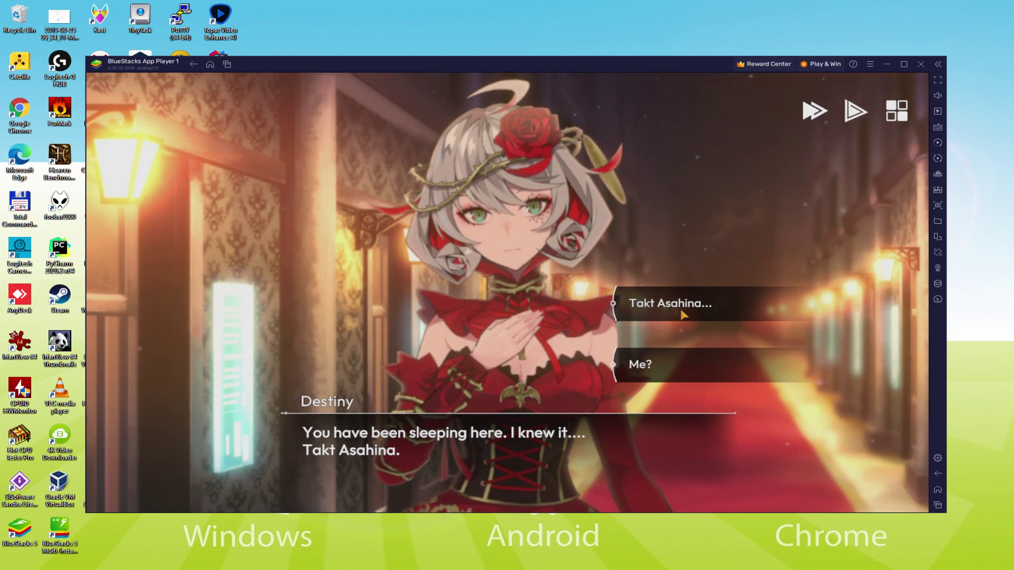
click(681, 307)
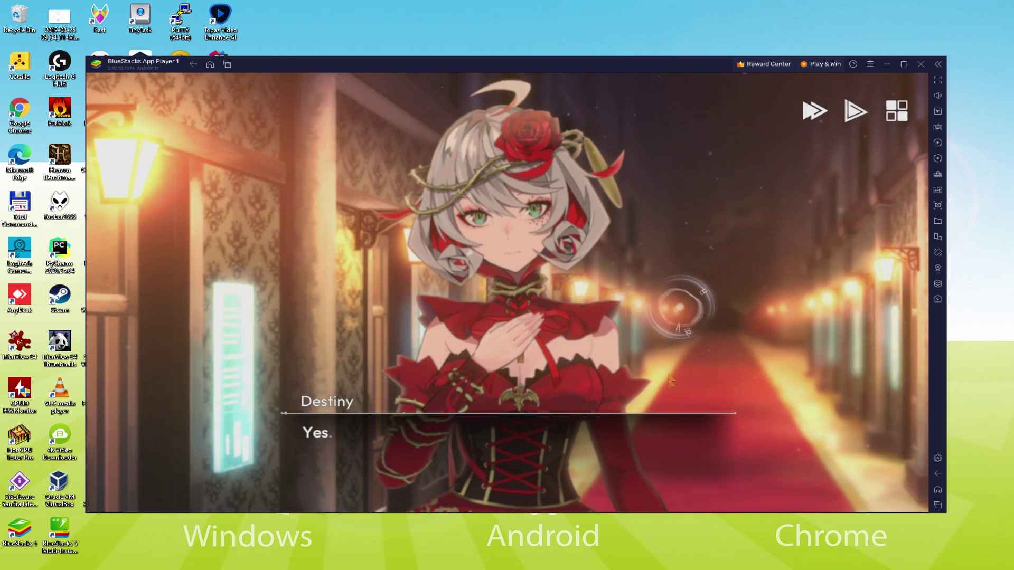
Step: Click through Takt's lines, past 'What a terrible noise!', until the first battle begins
click(657, 479)
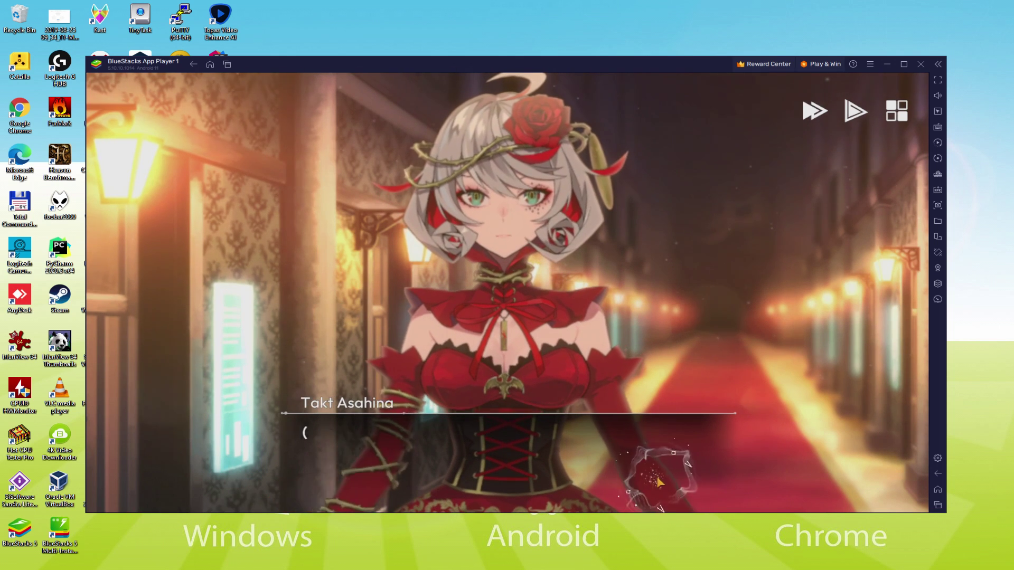
click(658, 479)
click(661, 486)
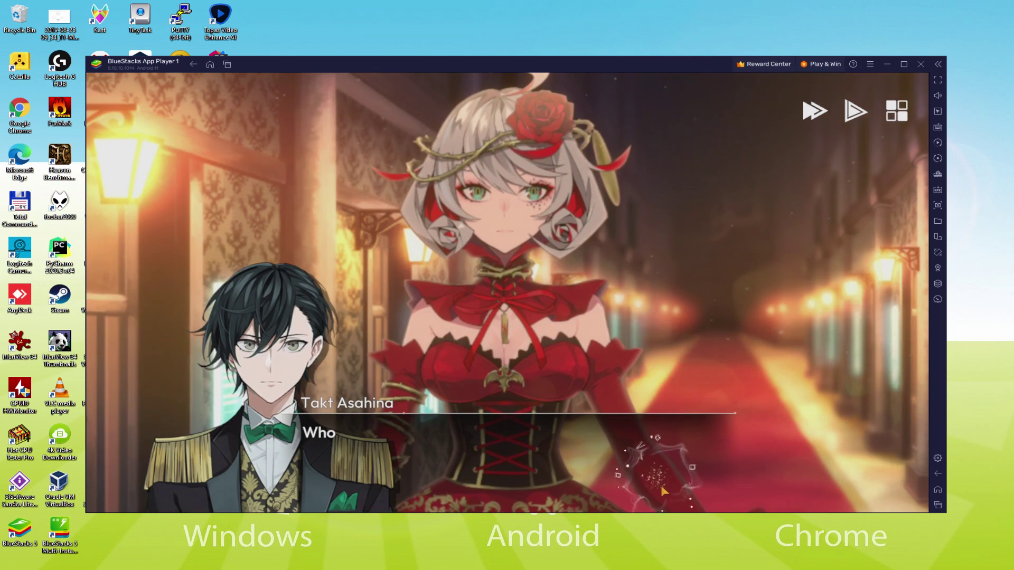
click(731, 467)
click(813, 465)
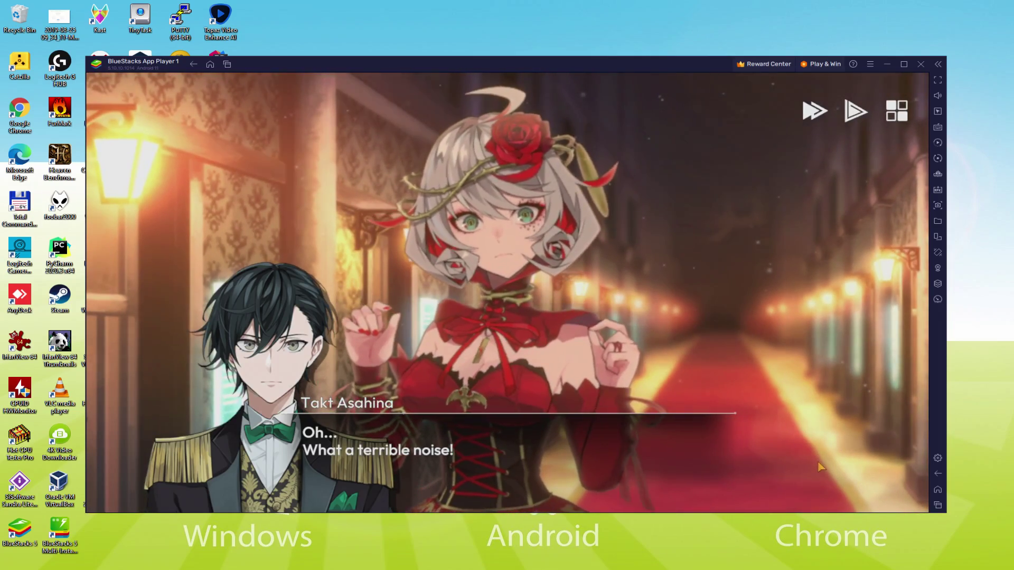
click(820, 466)
click(822, 466)
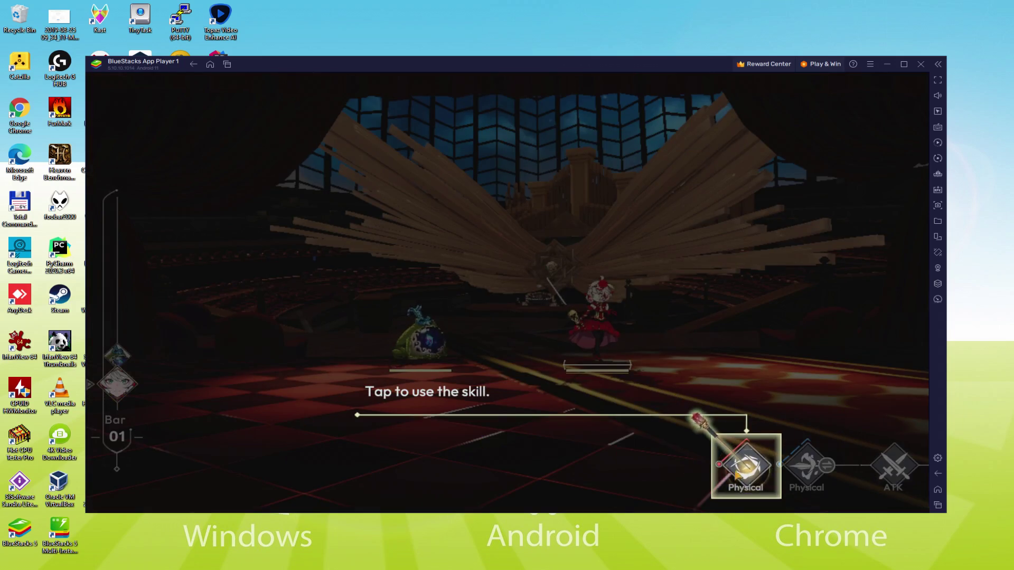
Step: Dismiss the tutorial text and strike the enemy with Destiny's Physical skill
click(748, 467)
click(752, 471)
click(425, 345)
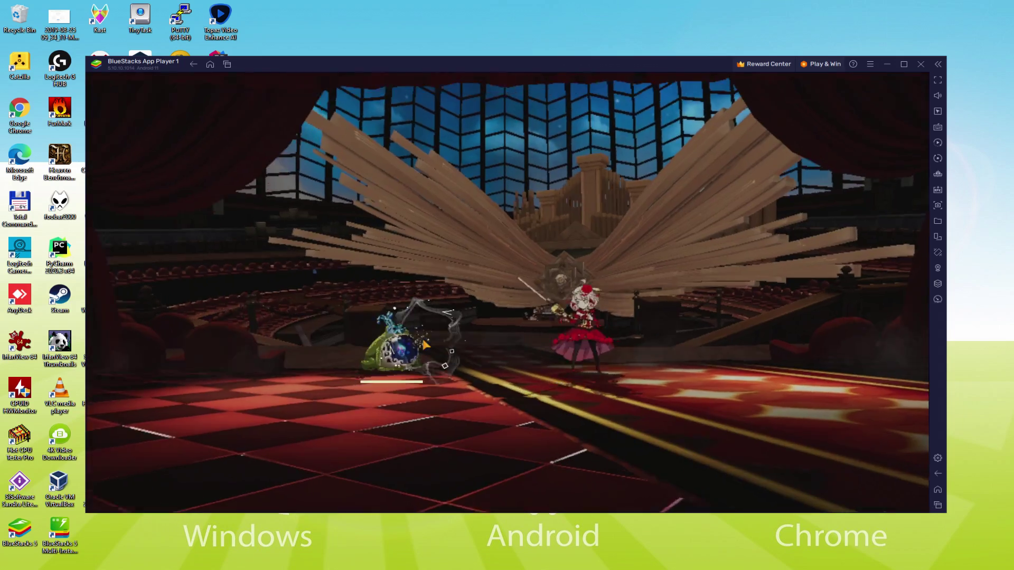